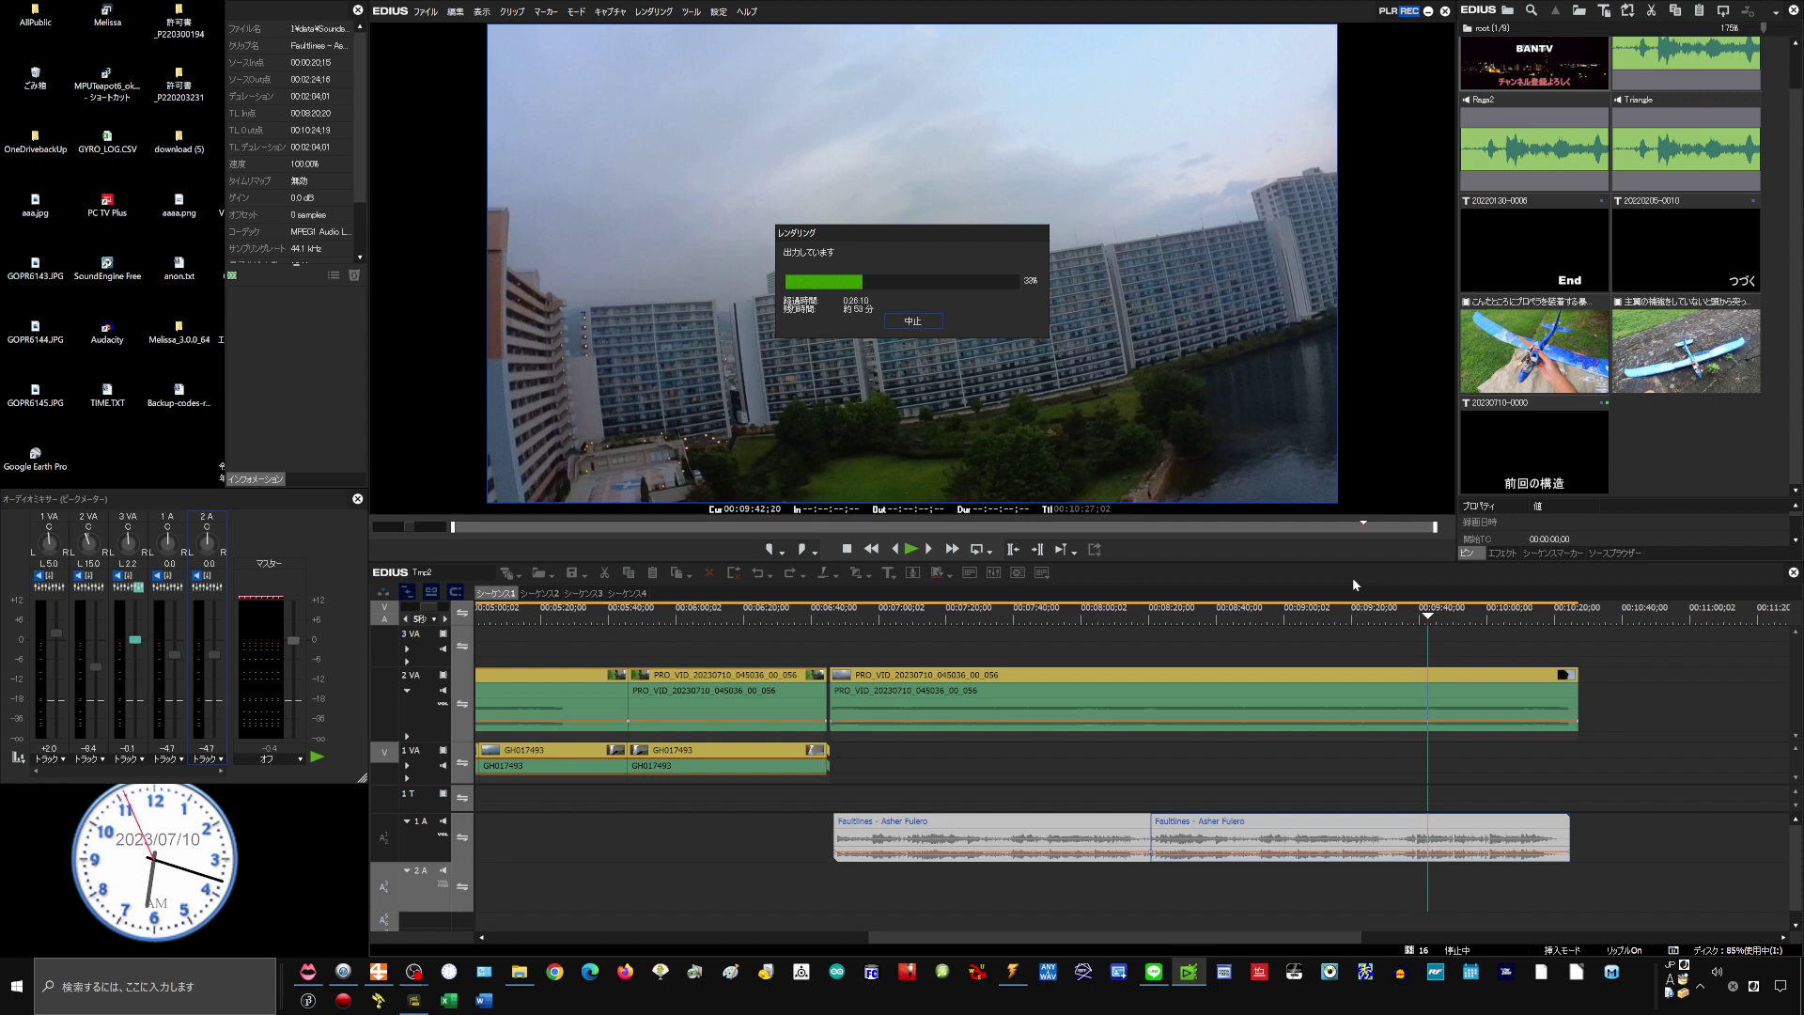
# Switch to OBS and view the instances running the capture2K, capture4K and beach profiles
pyautogui.hotkey('alt', 'Tab')
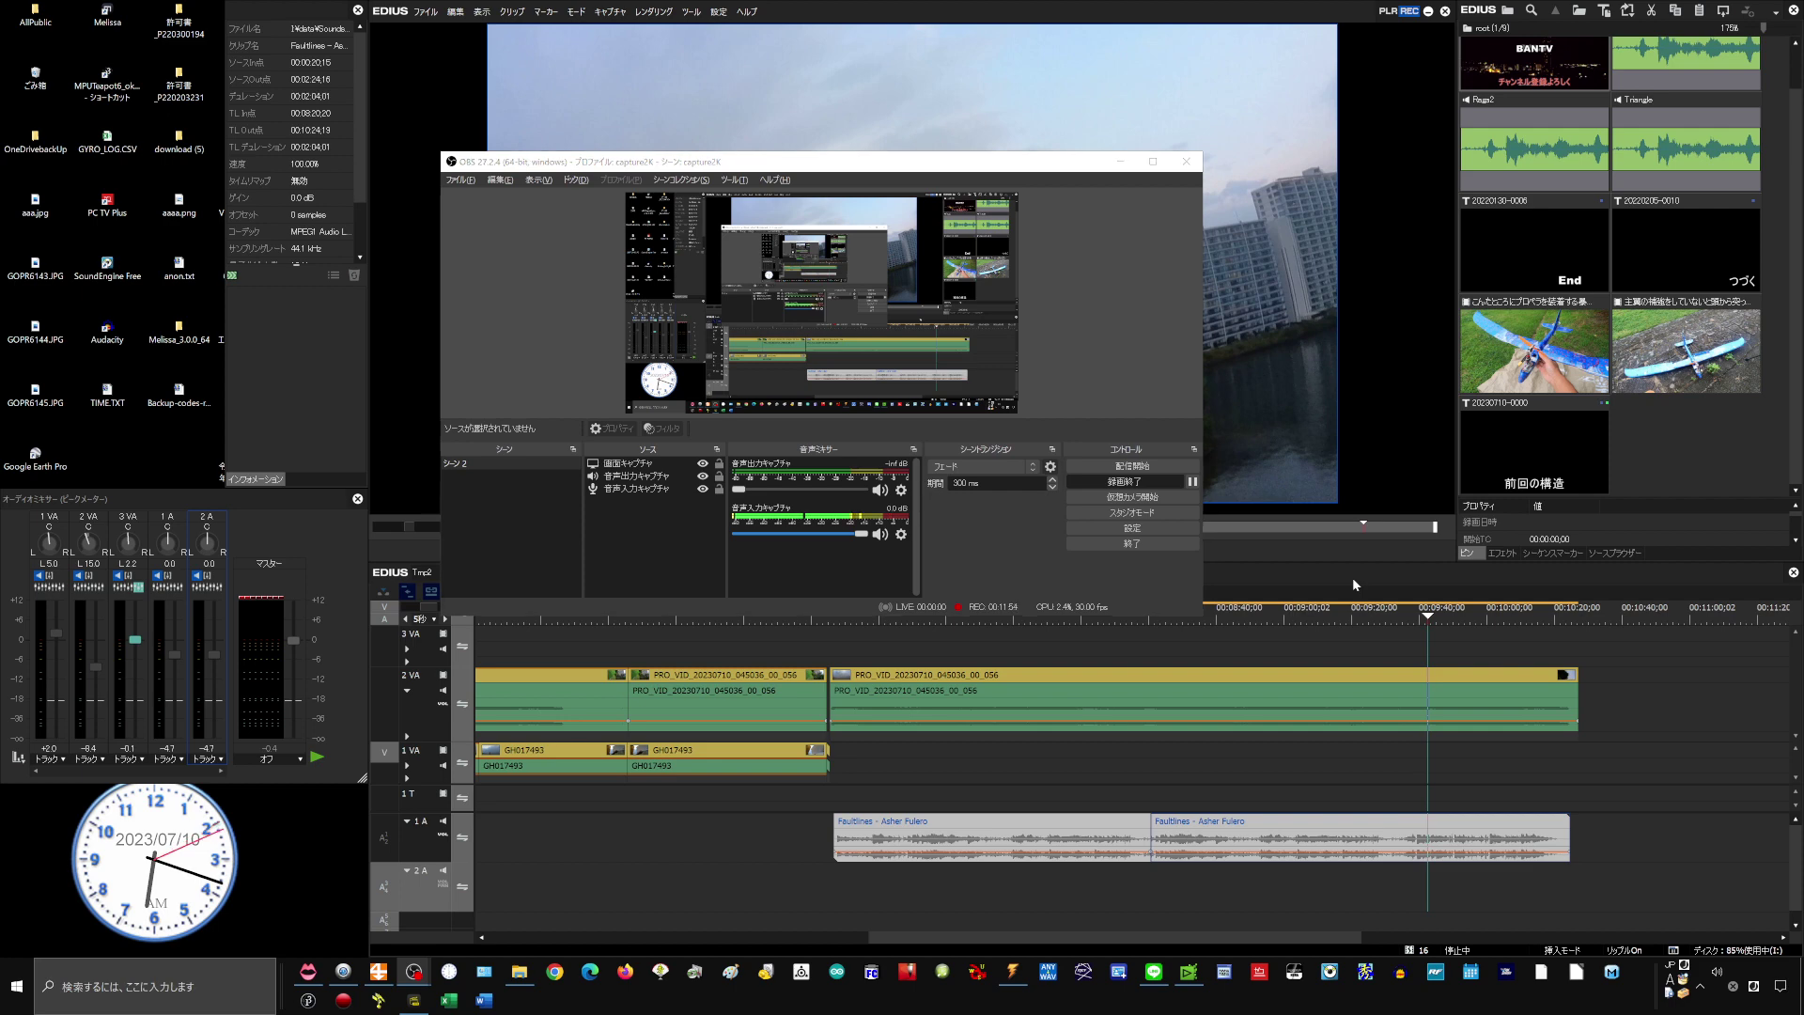
pyautogui.hotkey('alt', 'Tab')
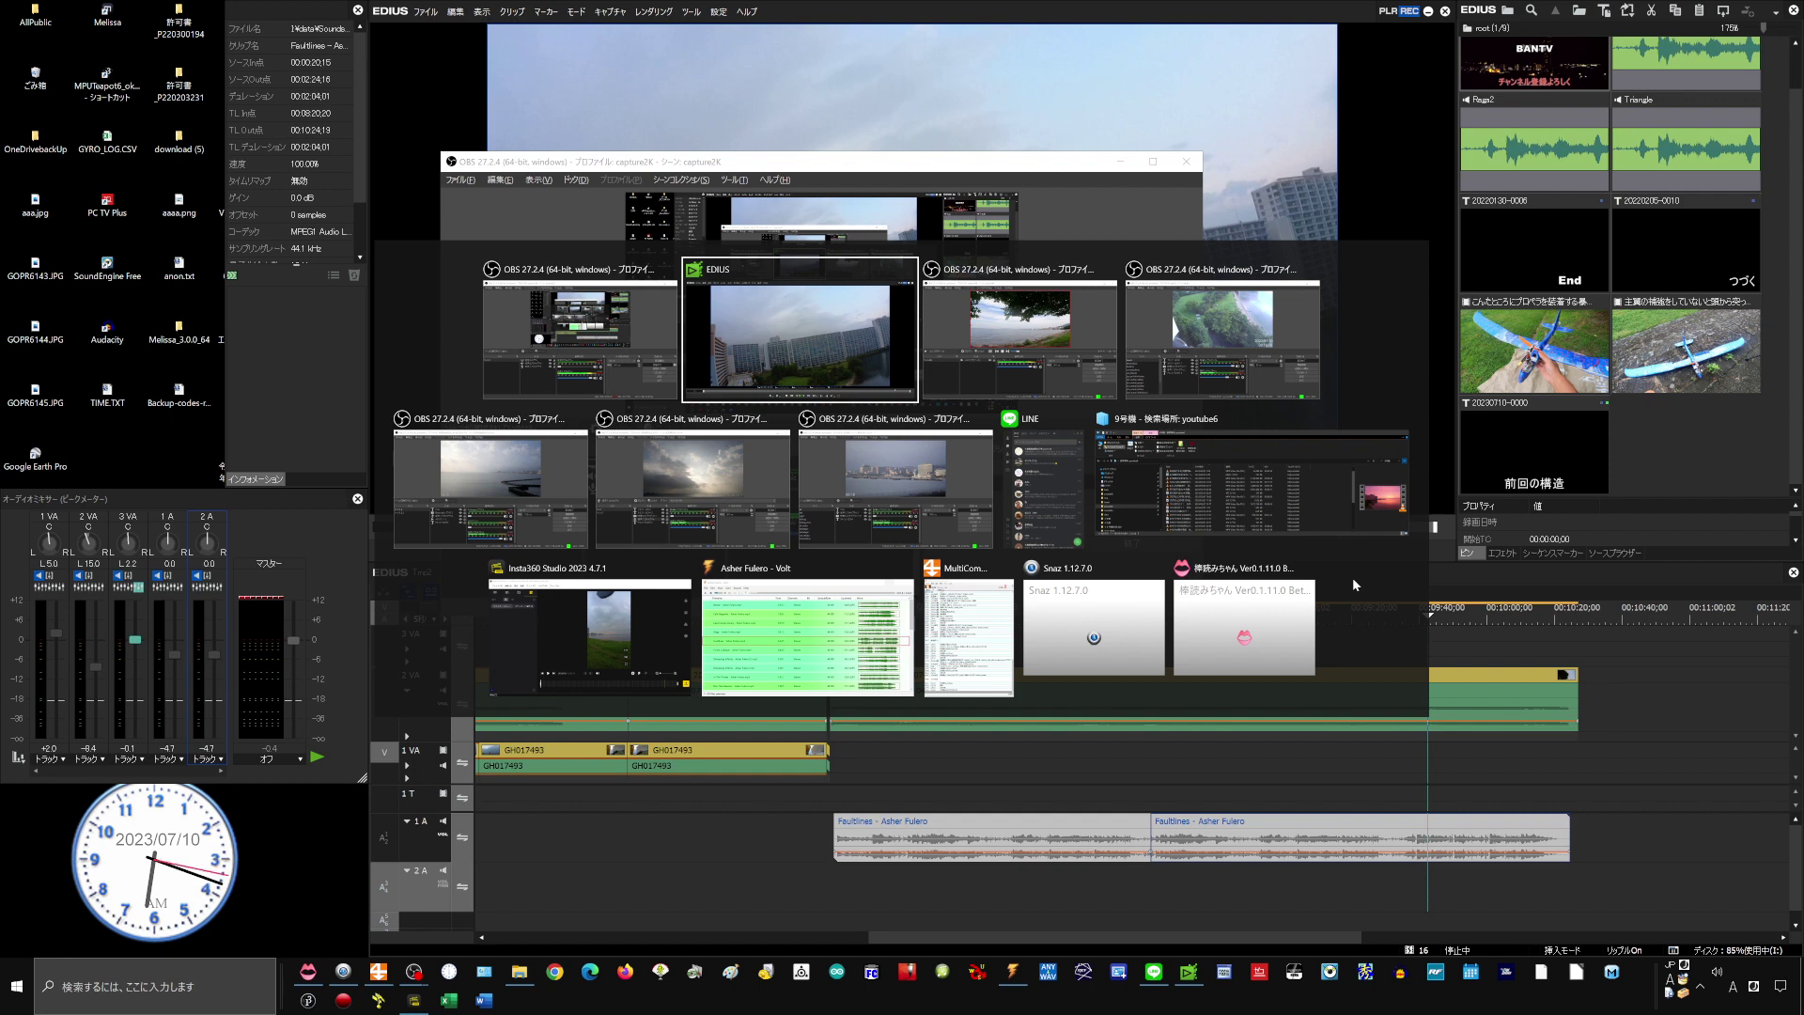
pyautogui.hotkey('alt', 'Tab')
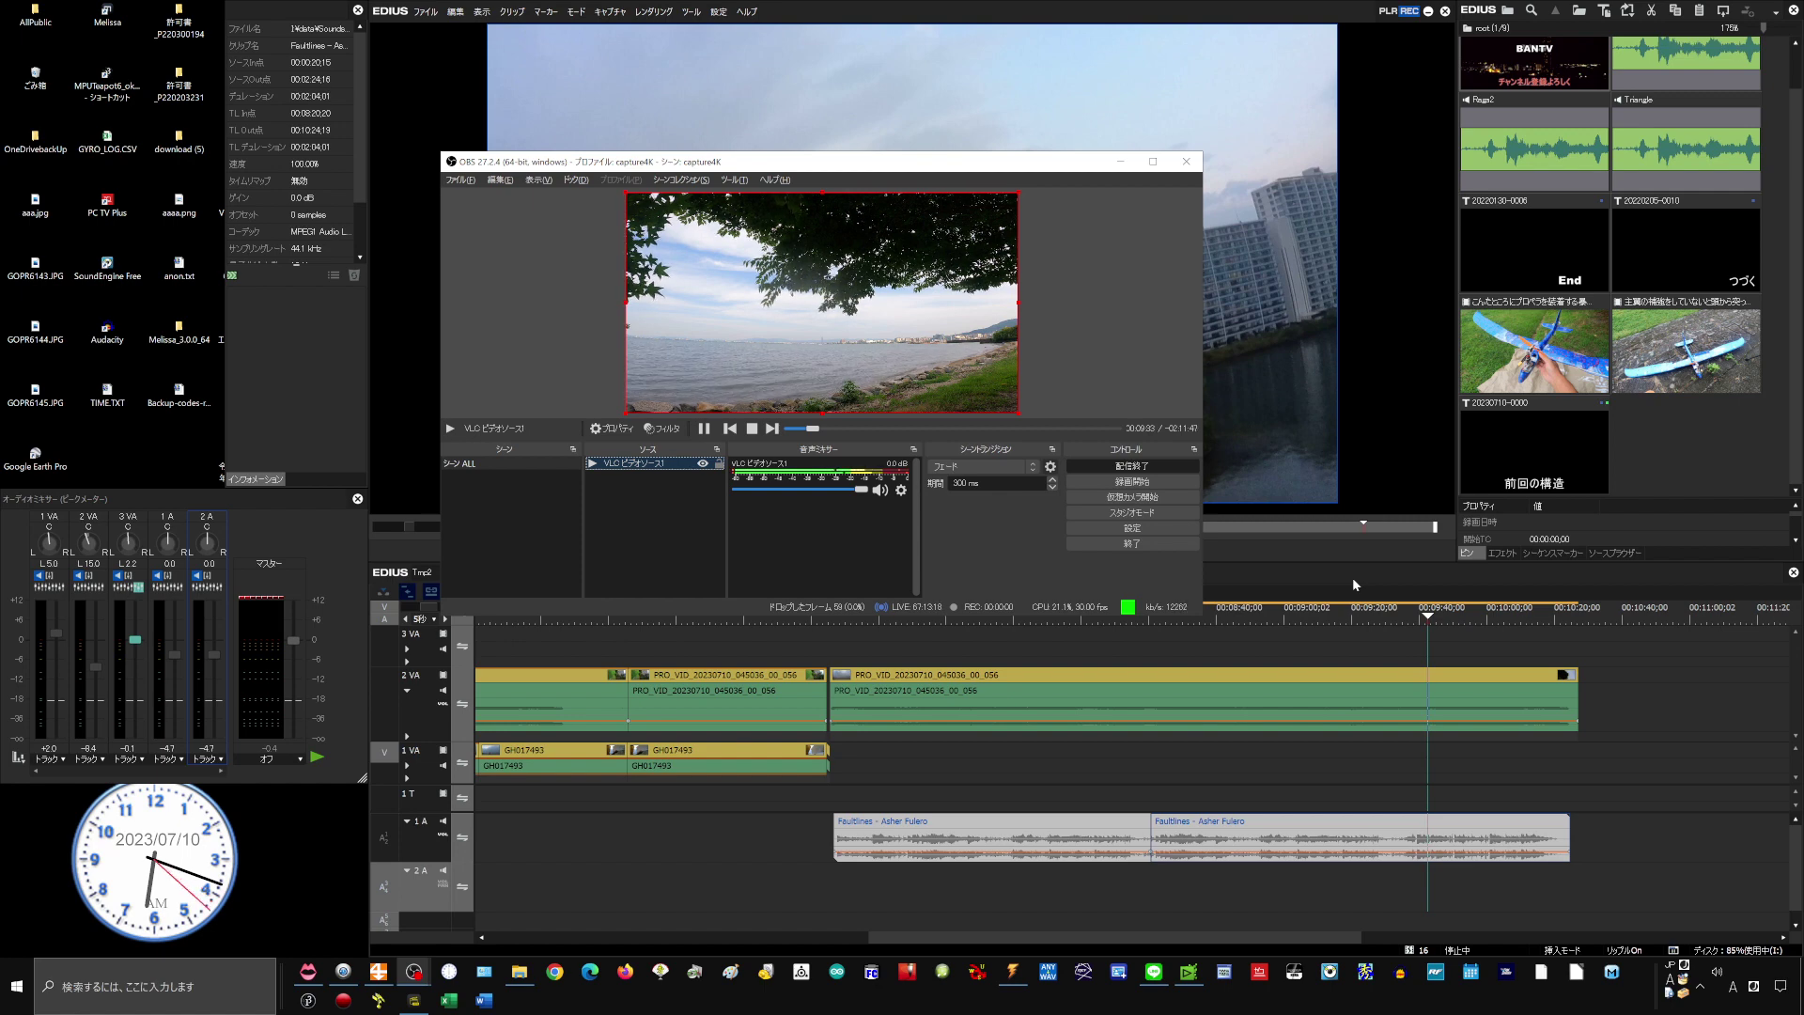
pyautogui.hotkey('alt', 'Tab')
pyautogui.hotkey('alt', 'Tab')
pyautogui.hotkey('alt', 'Tab')
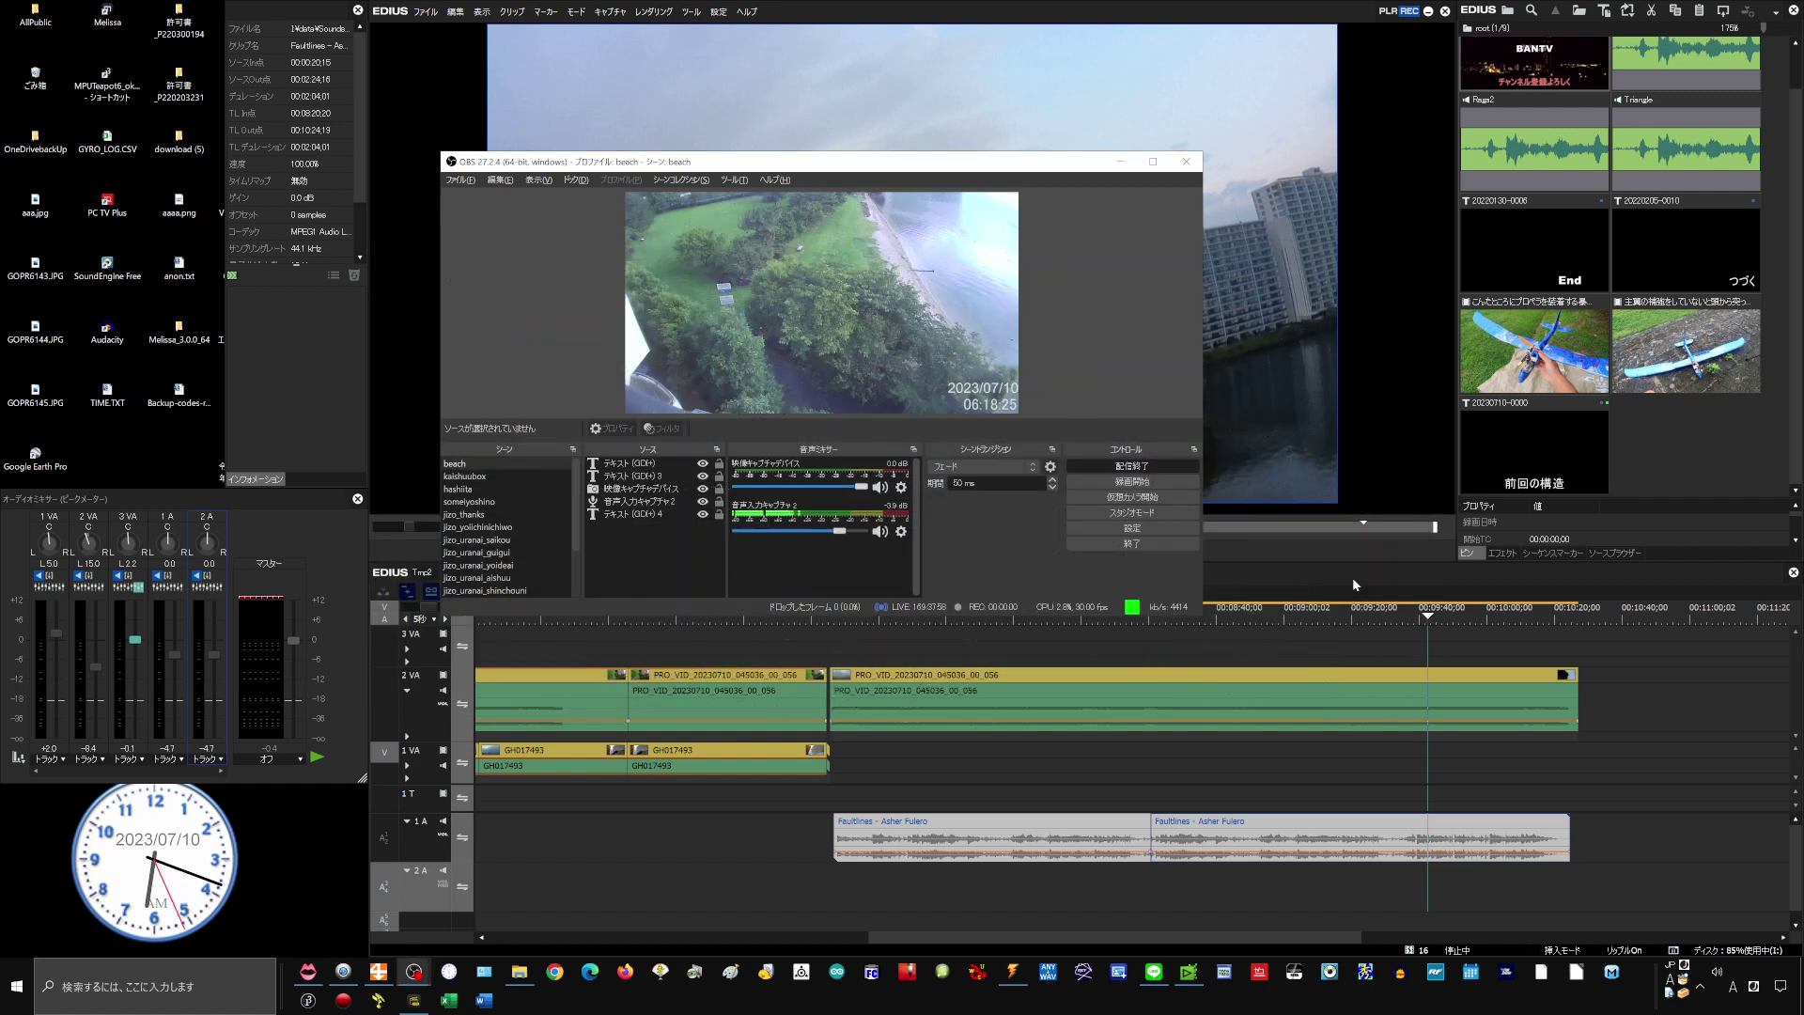
# View the previews and streaming status of the three remaining OBS instances, ending with the harbour camera
pyautogui.hotkey('alt', 'Tab')
pyautogui.hotkey('alt', 'Tab')
pyautogui.hotkey('alt', 'Tab')
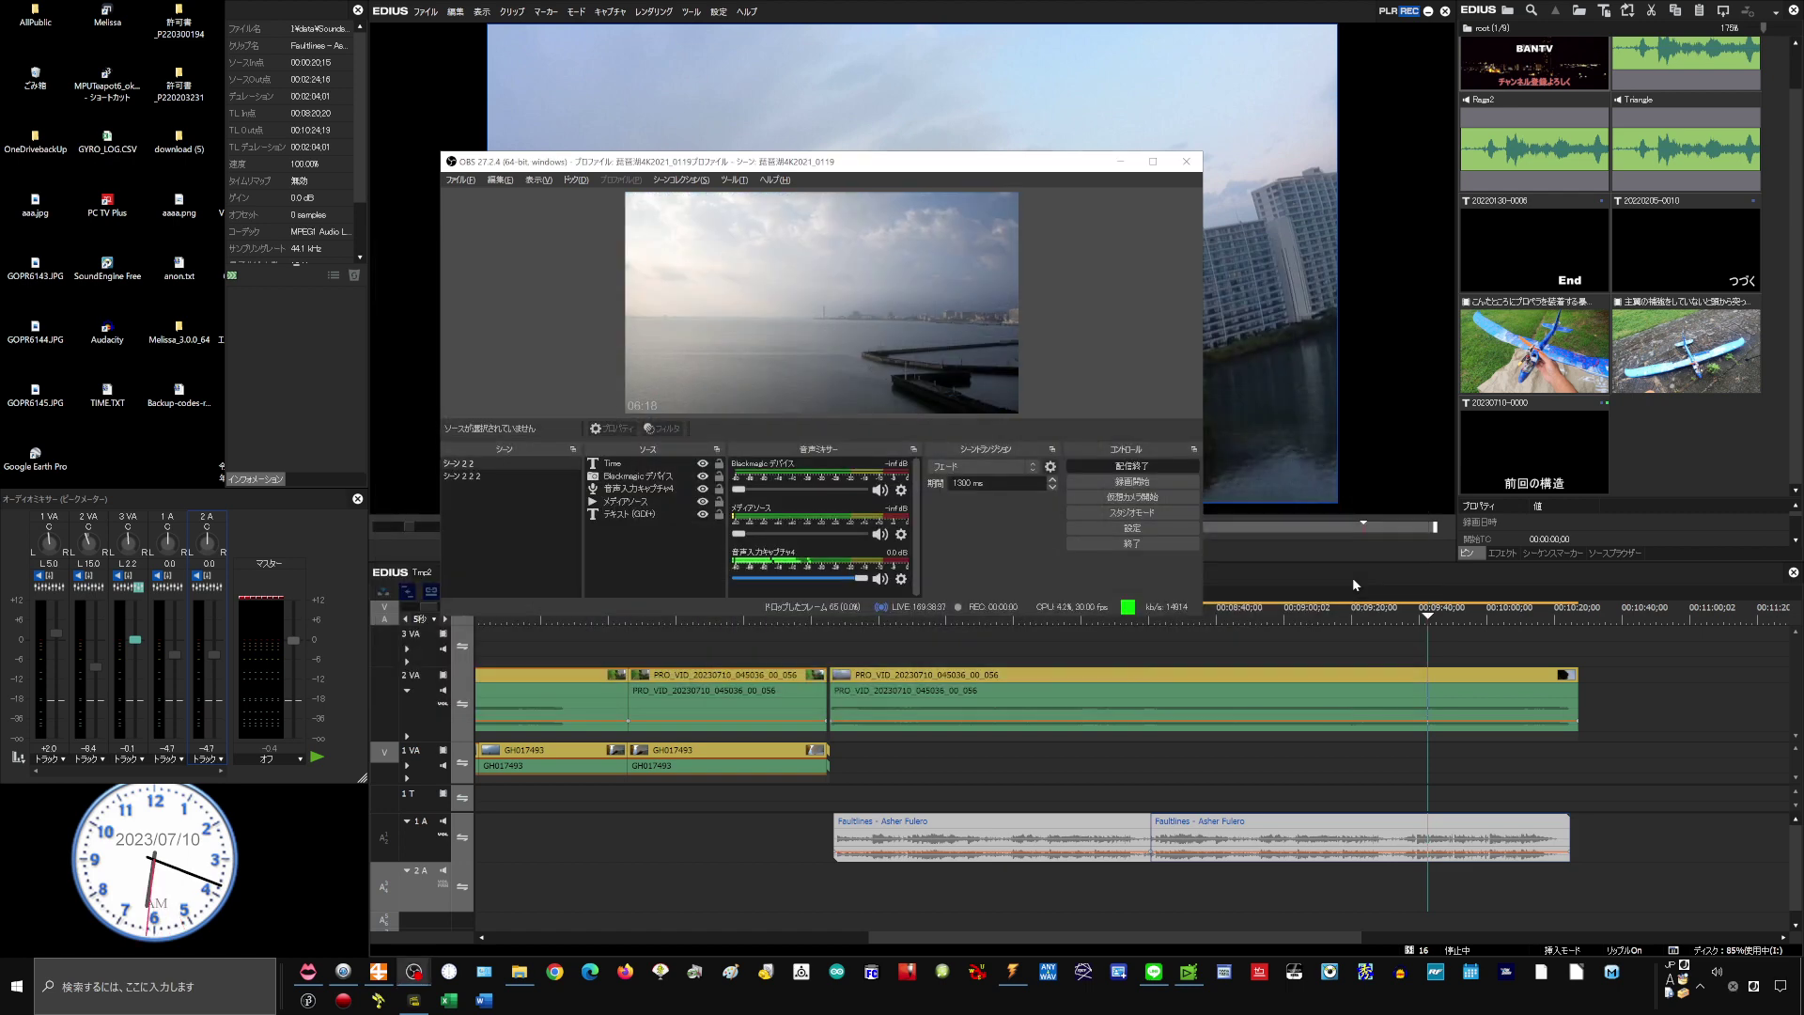
pyautogui.hotkey('alt', 'Tab')
pyautogui.hotkey('alt', 'Tab')
pyautogui.hotkey('alt', 'Tab')
pyautogui.hotkey('alt', 'Tab')
pyautogui.hotkey('alt', 'Tab')
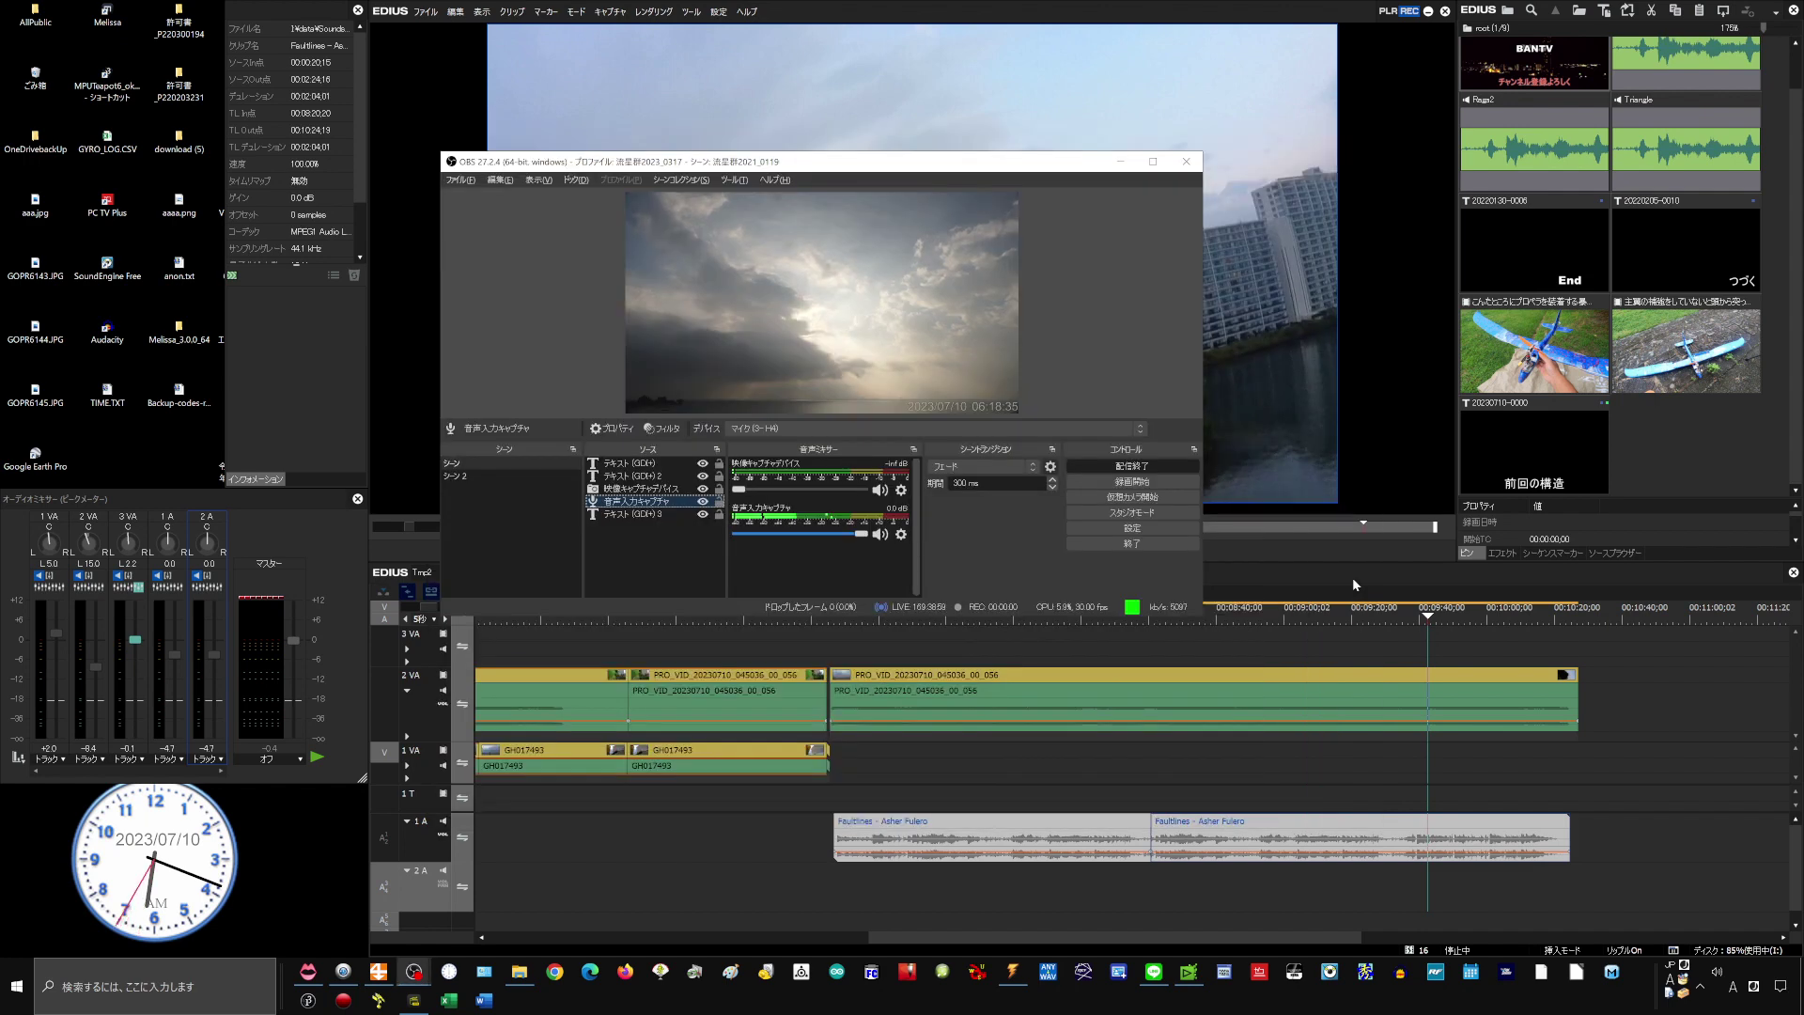
pyautogui.hotkey('alt', 'Tab')
pyautogui.hotkey('alt', 'Tab')
pyautogui.hotkey('alt', 'Tab')
pyautogui.hotkey('alt', 'Tab')
pyautogui.hotkey('alt', 'Tab')
pyautogui.hotkey('alt', 'Tab')
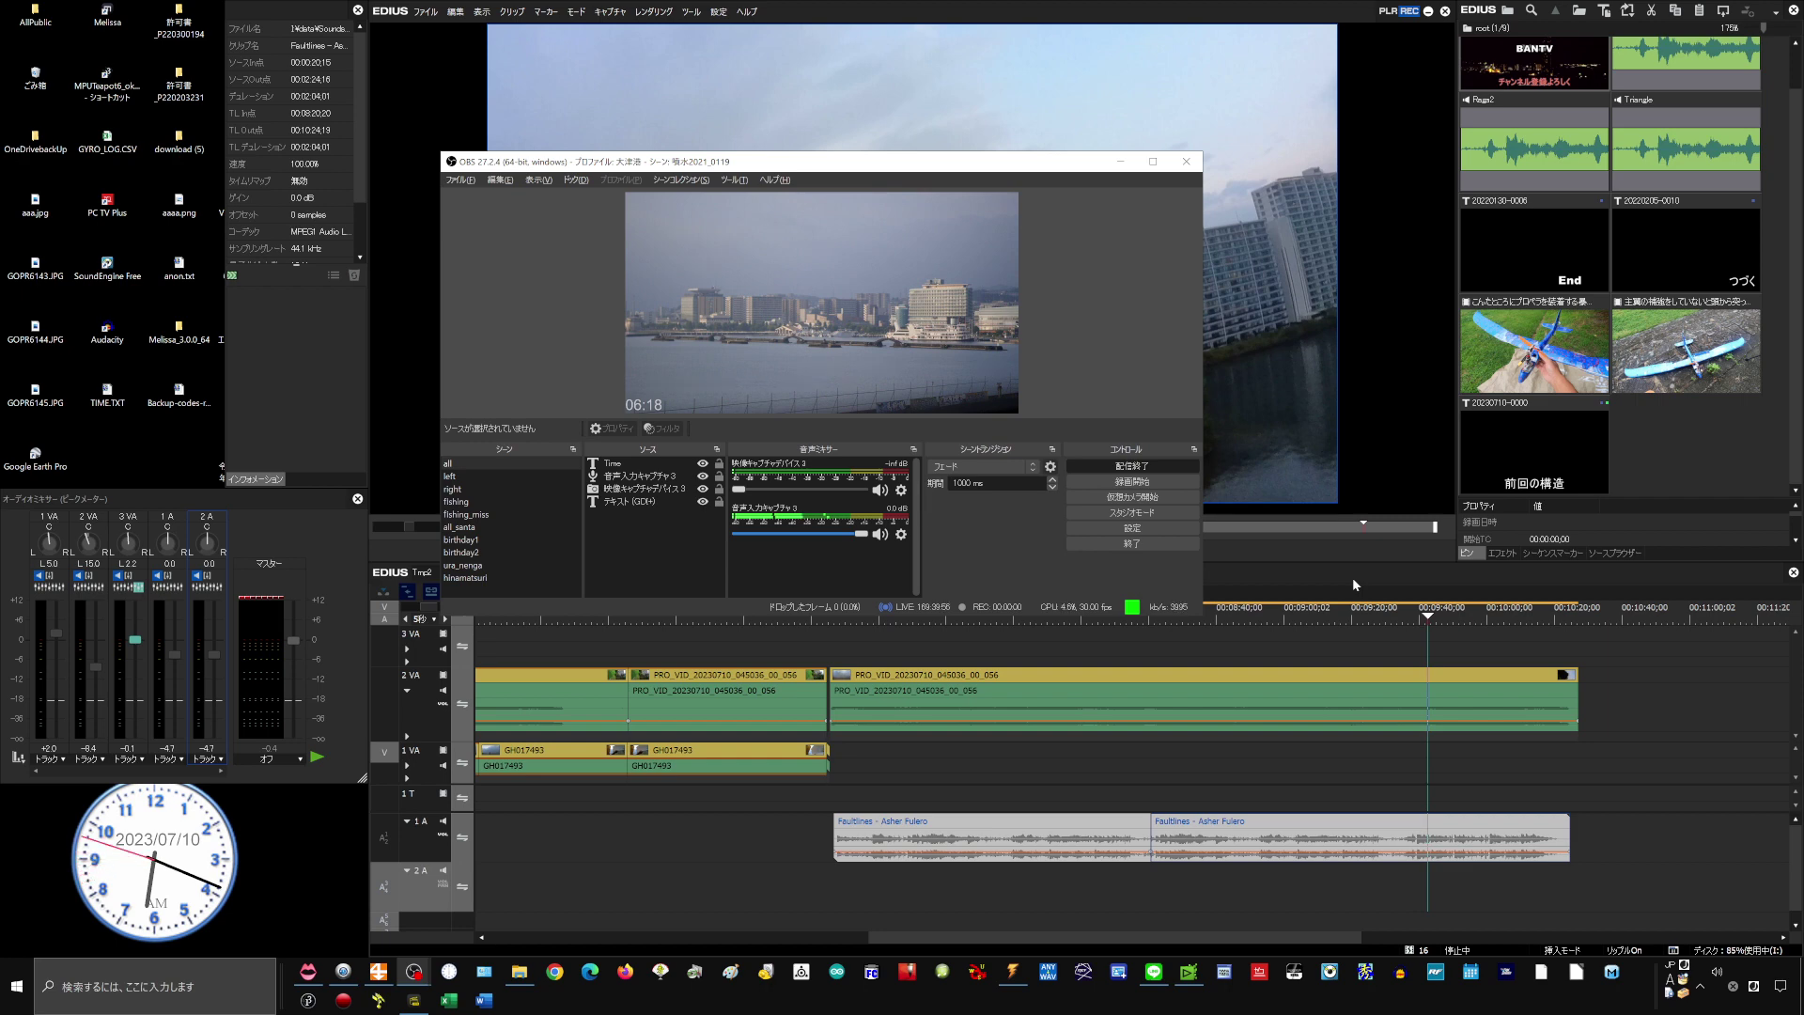
# Bring the OBS instance with the capture2K profile back to the front
pyautogui.click(1120, 162)
pyautogui.hotkey('alt', 'Tab')
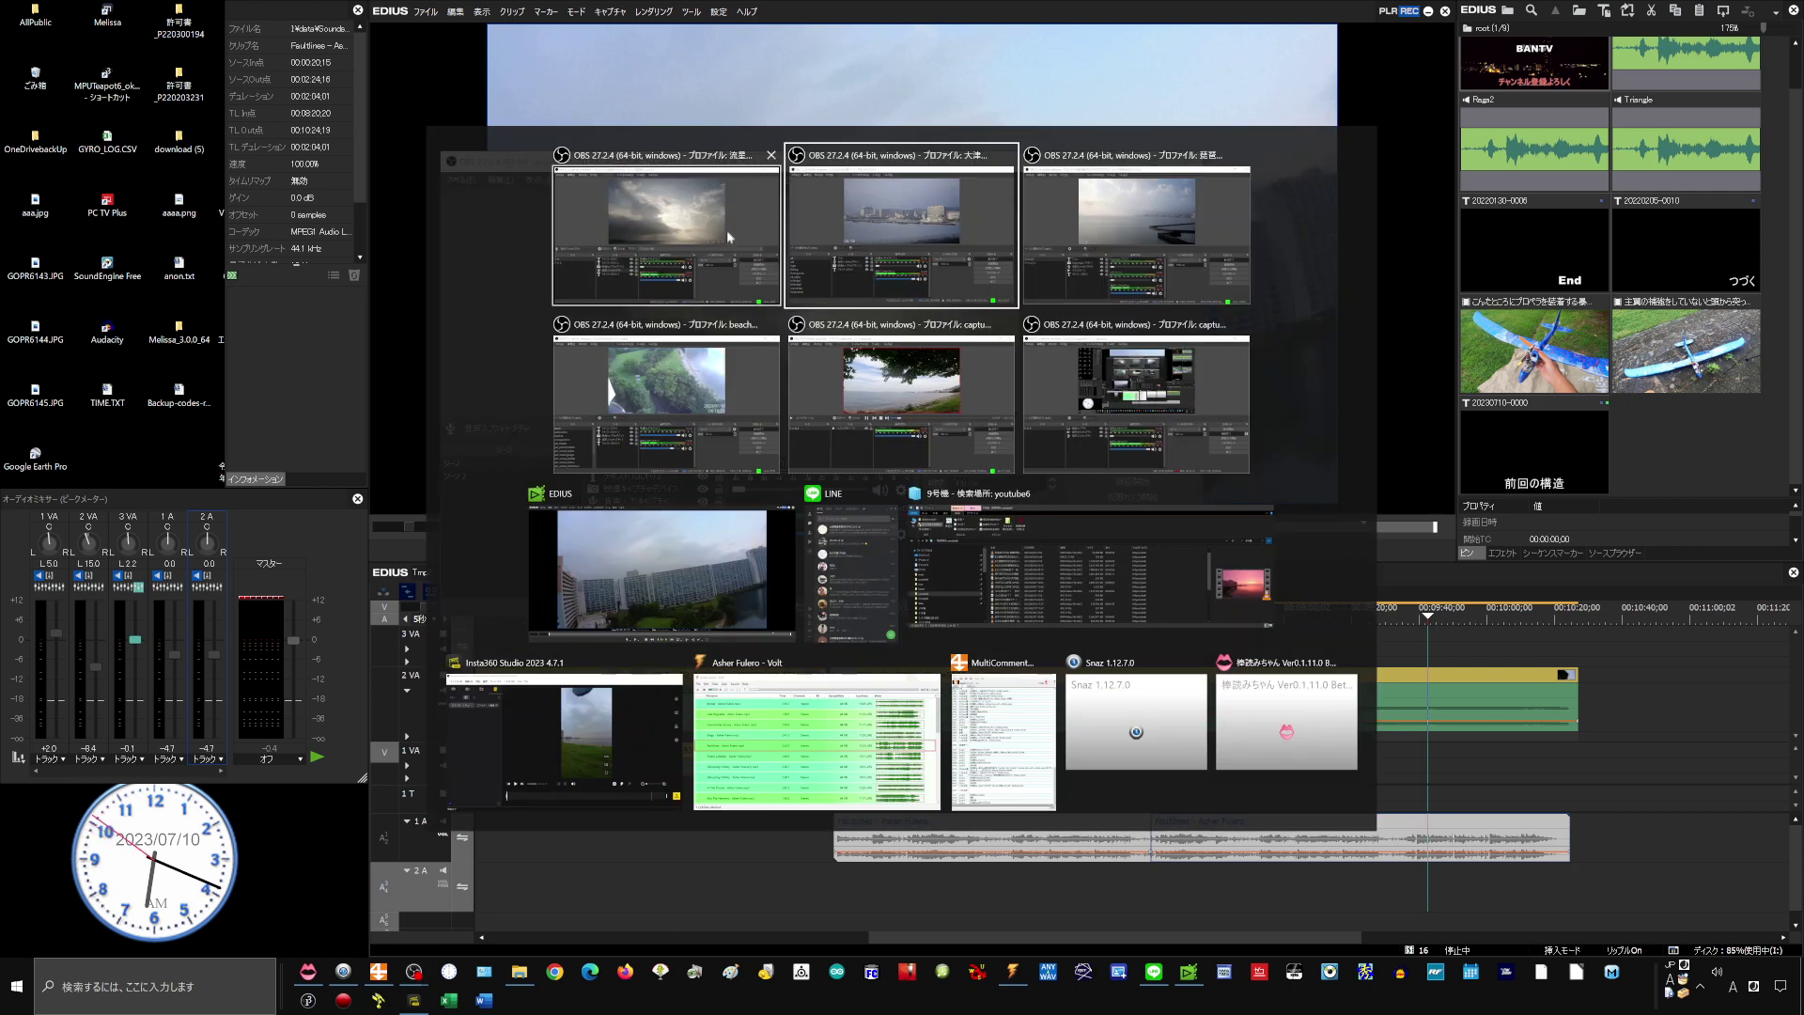
pyautogui.click(992, 432)
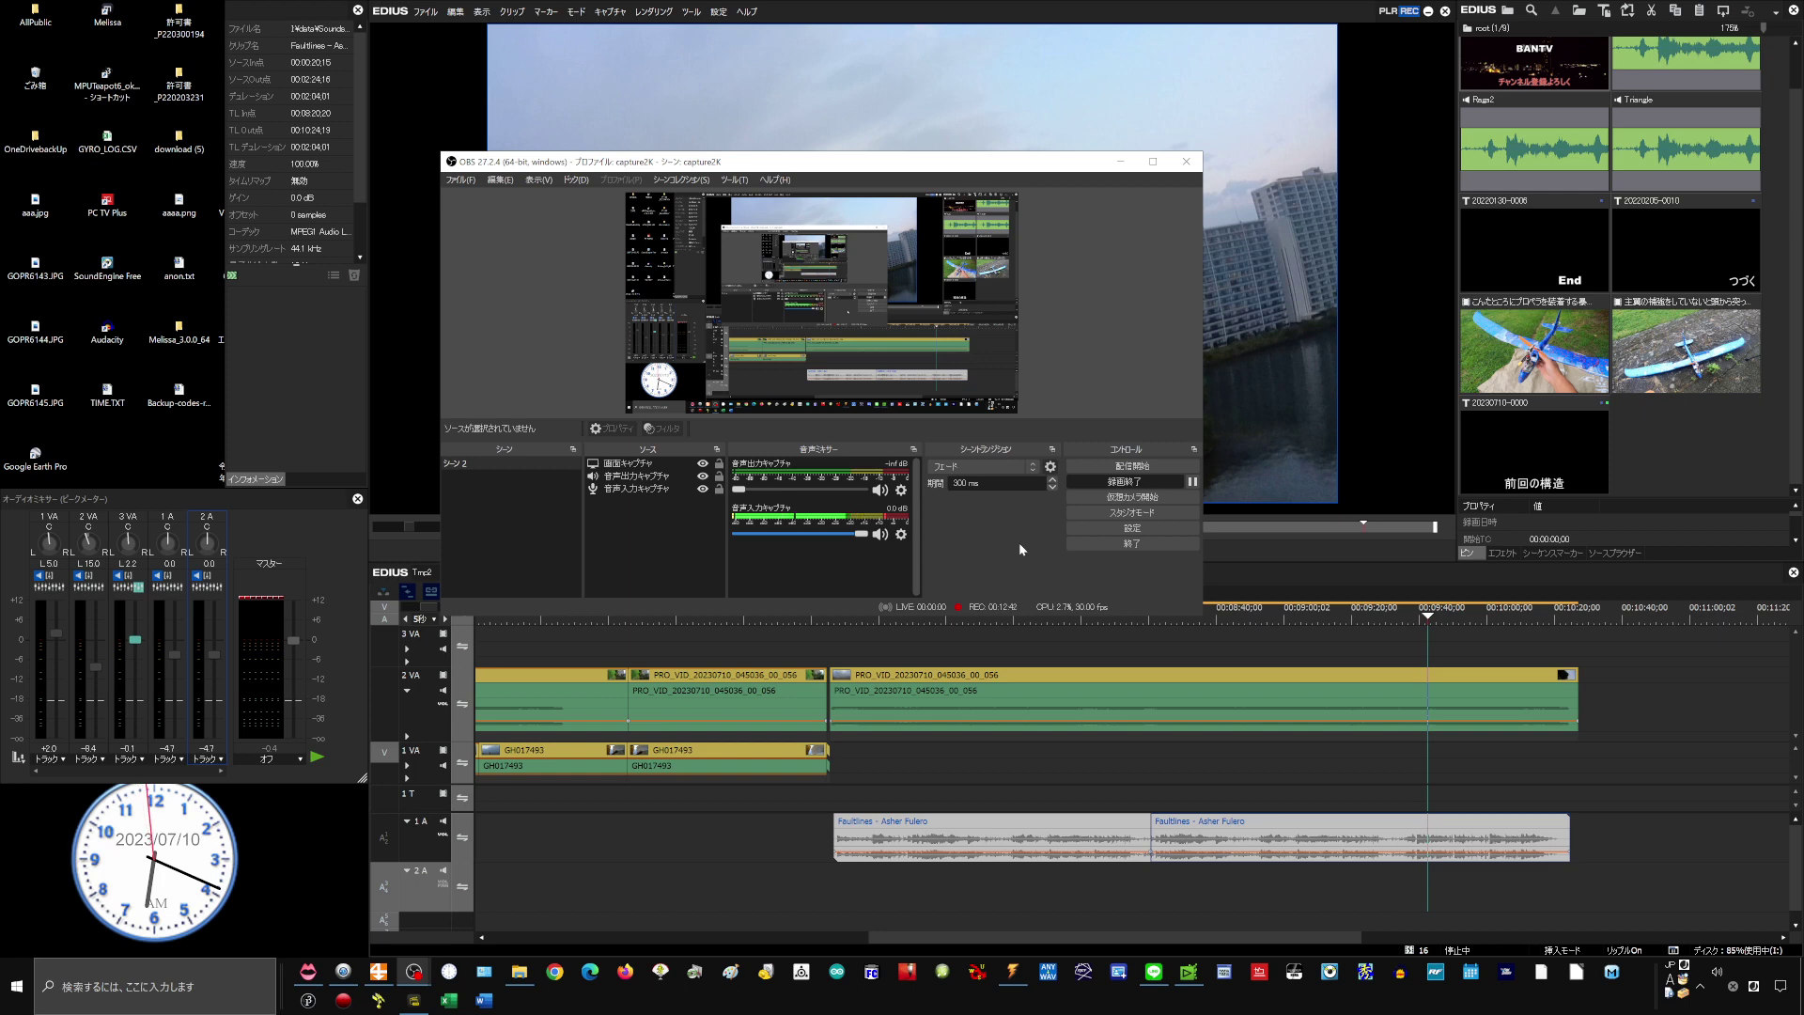
# Switch back to EDIUS and check the progress of the video rendering
pyautogui.hotkey('alt', 'Tab')
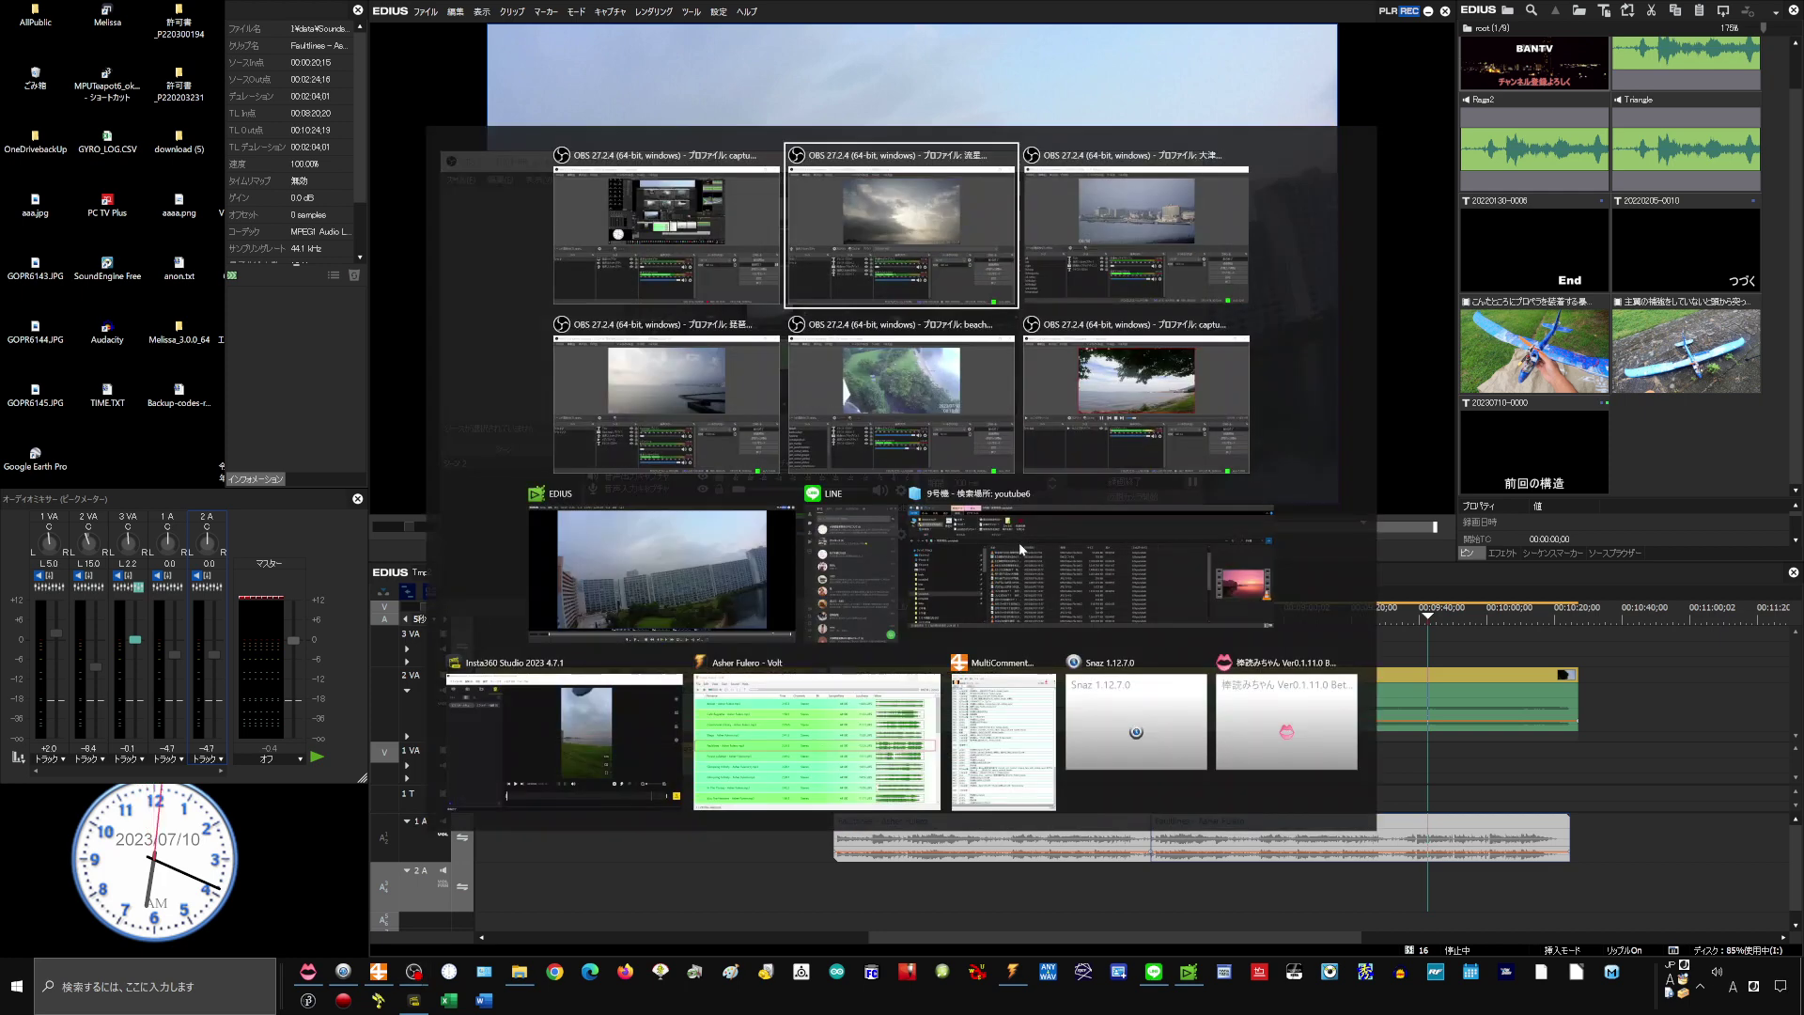
pyautogui.hotkey('alt', 'Tab')
pyautogui.hotkey('alt', 'Tab')
pyautogui.hotkey('alt', 'Tab')
pyautogui.hotkey('alt', 'Tab')
pyautogui.hotkey('alt', 'Tab')
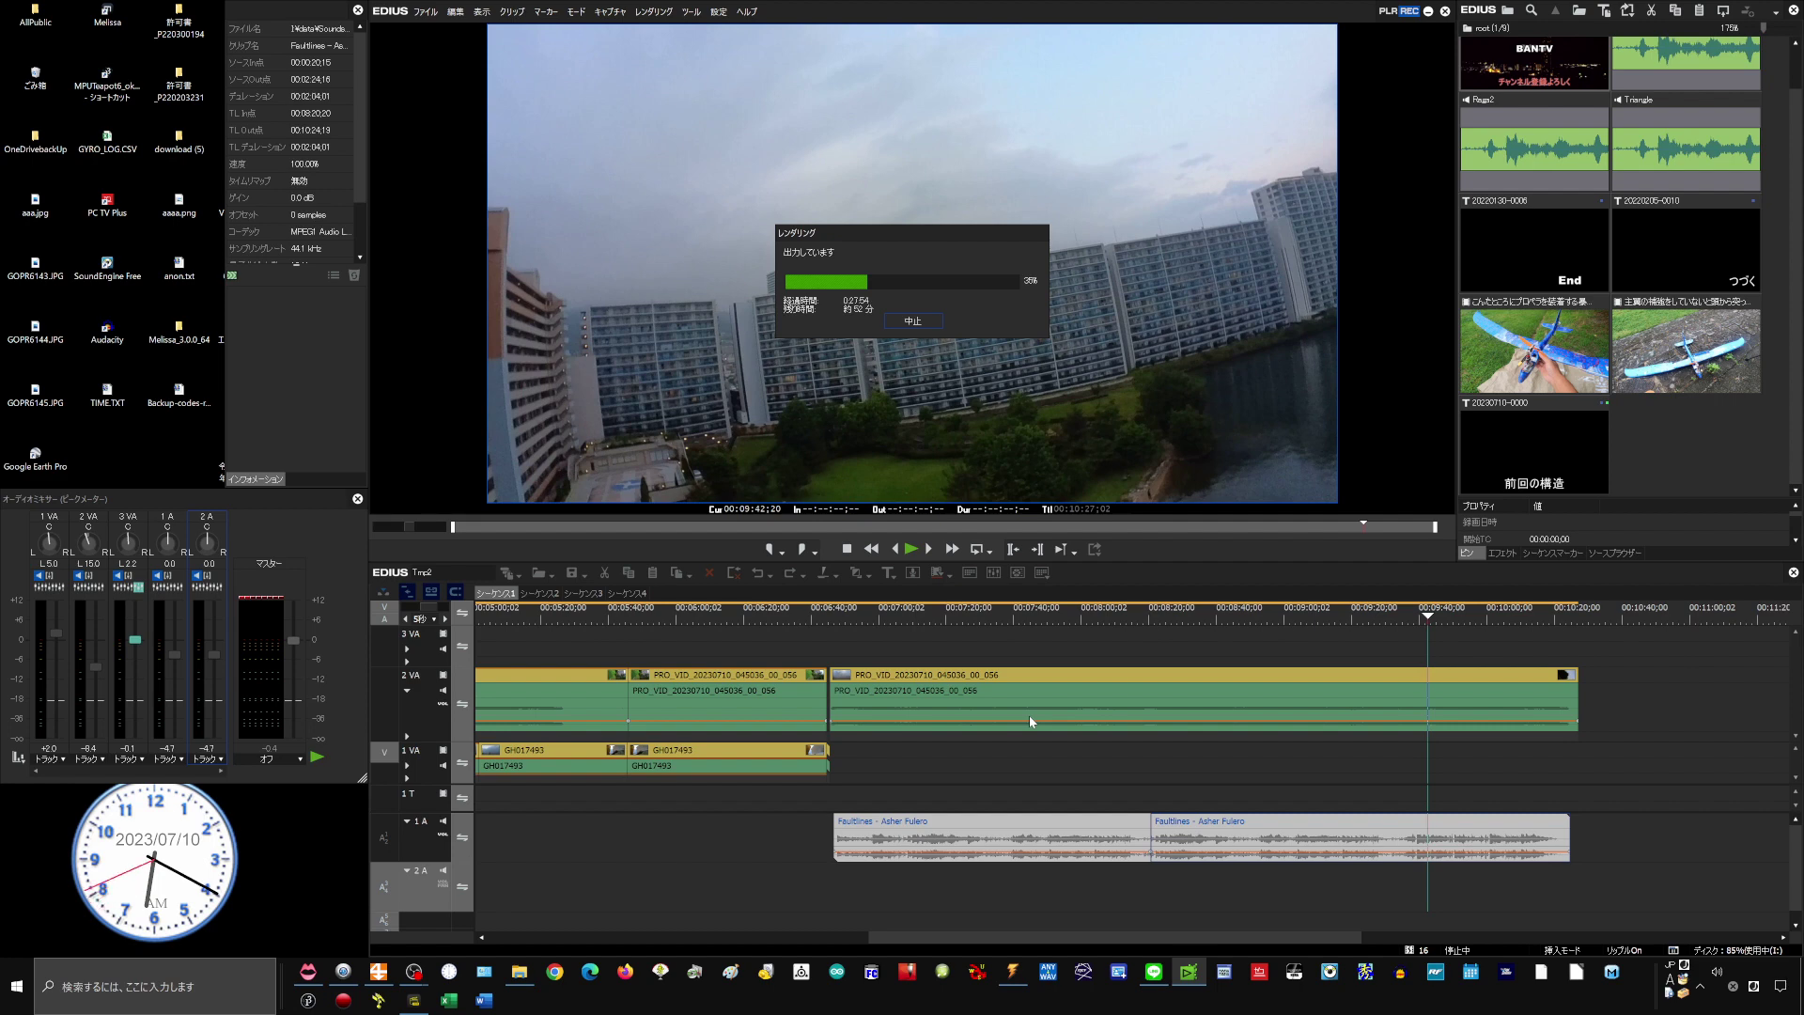
# Switch to the capture2K OBS instance, check the per-process CPU and GPU load in Task Manager, and close Task Manager
pyautogui.hotkey('alt', 'Tab')
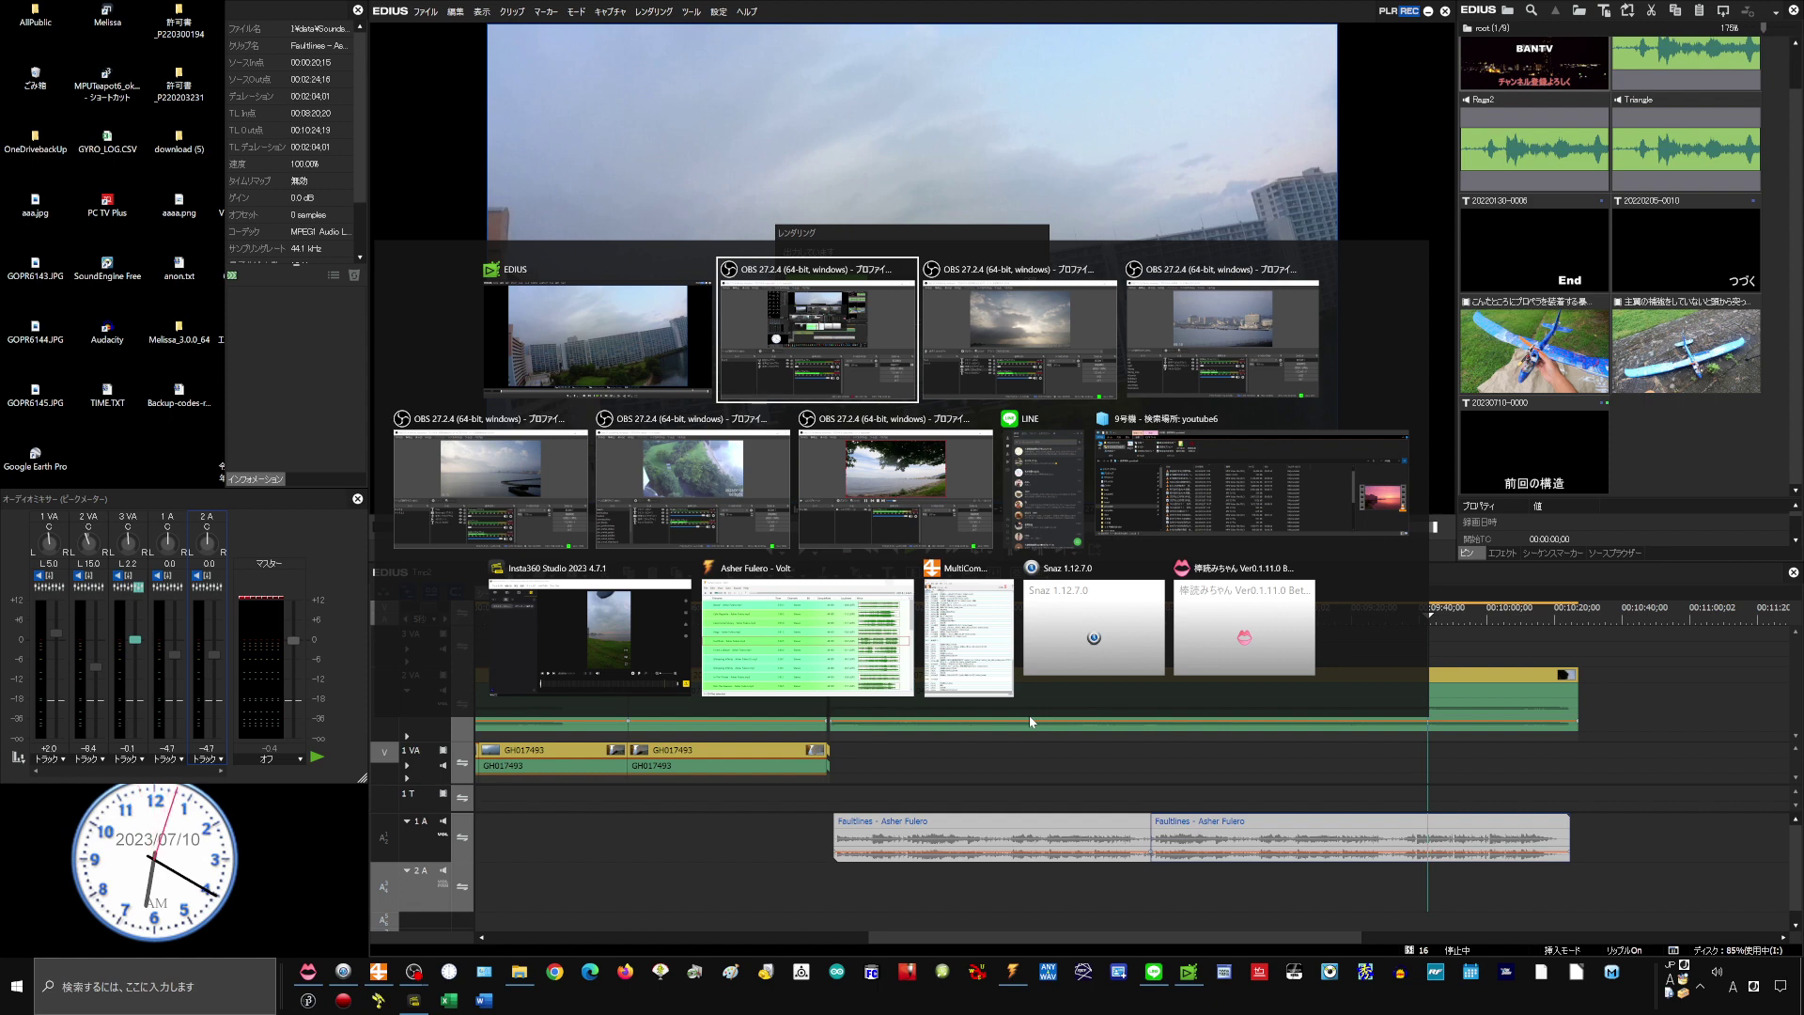
pyautogui.hotkey('alt', 'Tab')
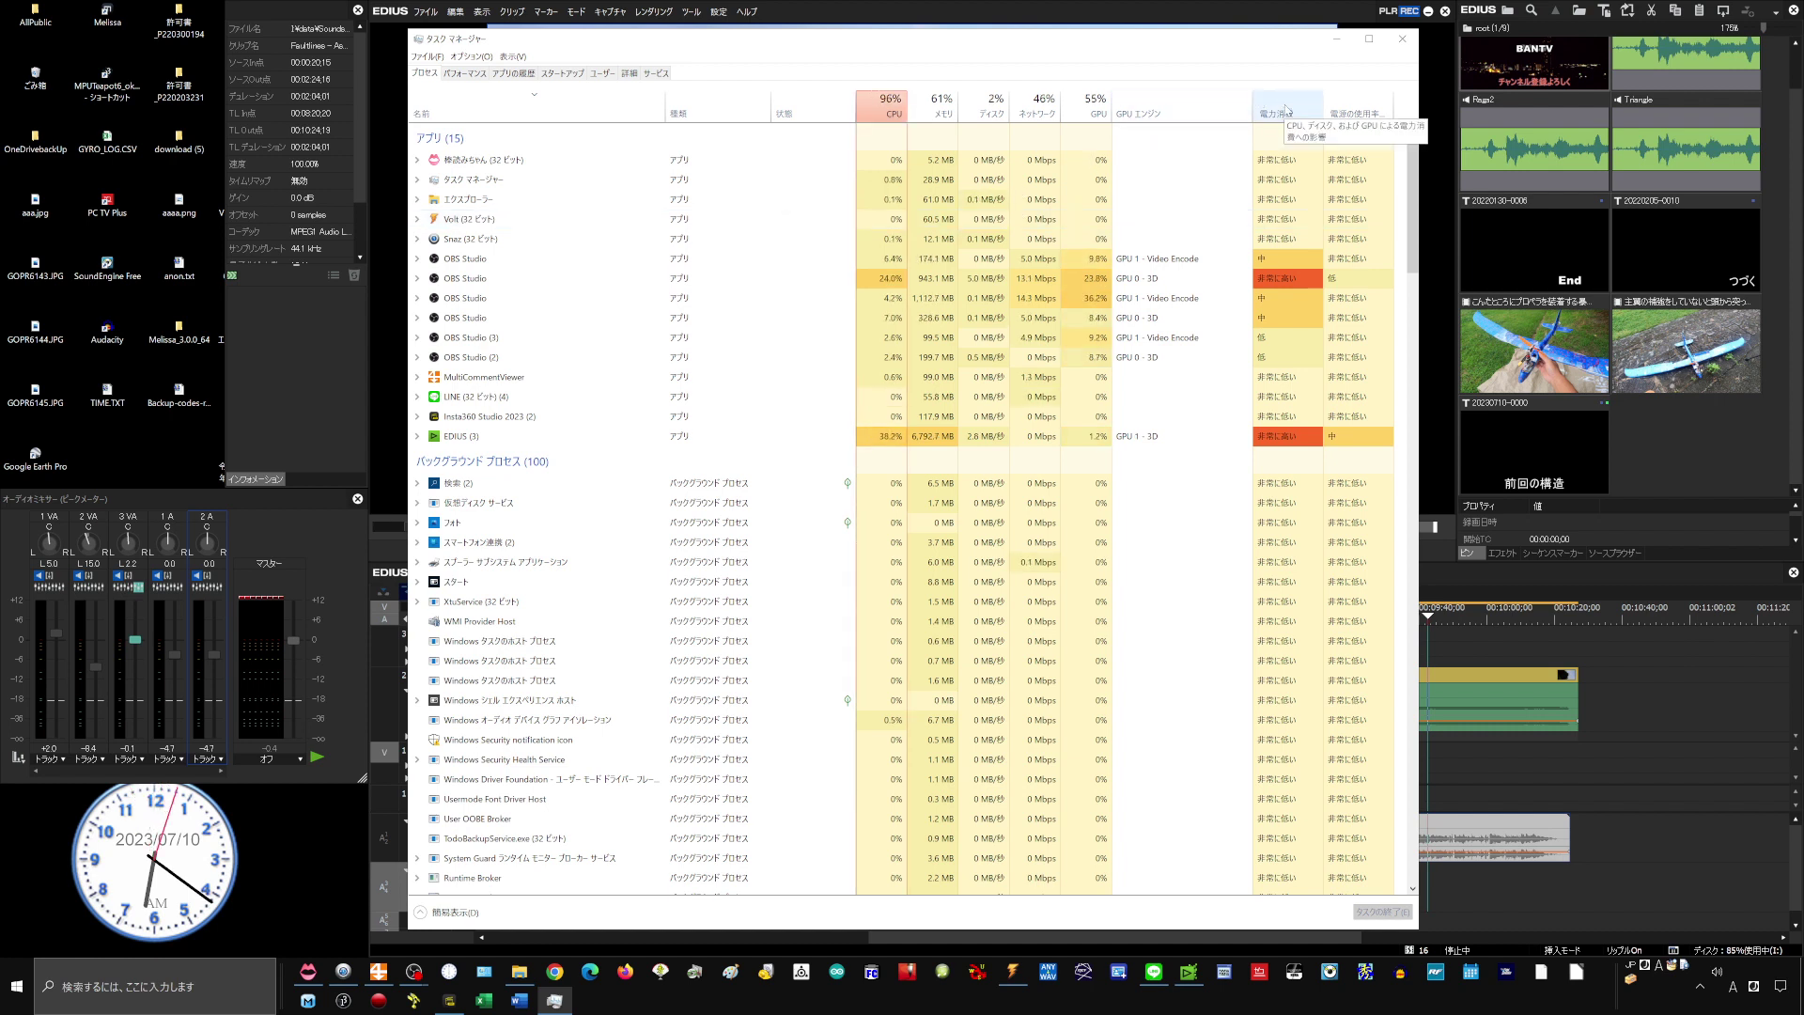
pyautogui.click(1402, 39)
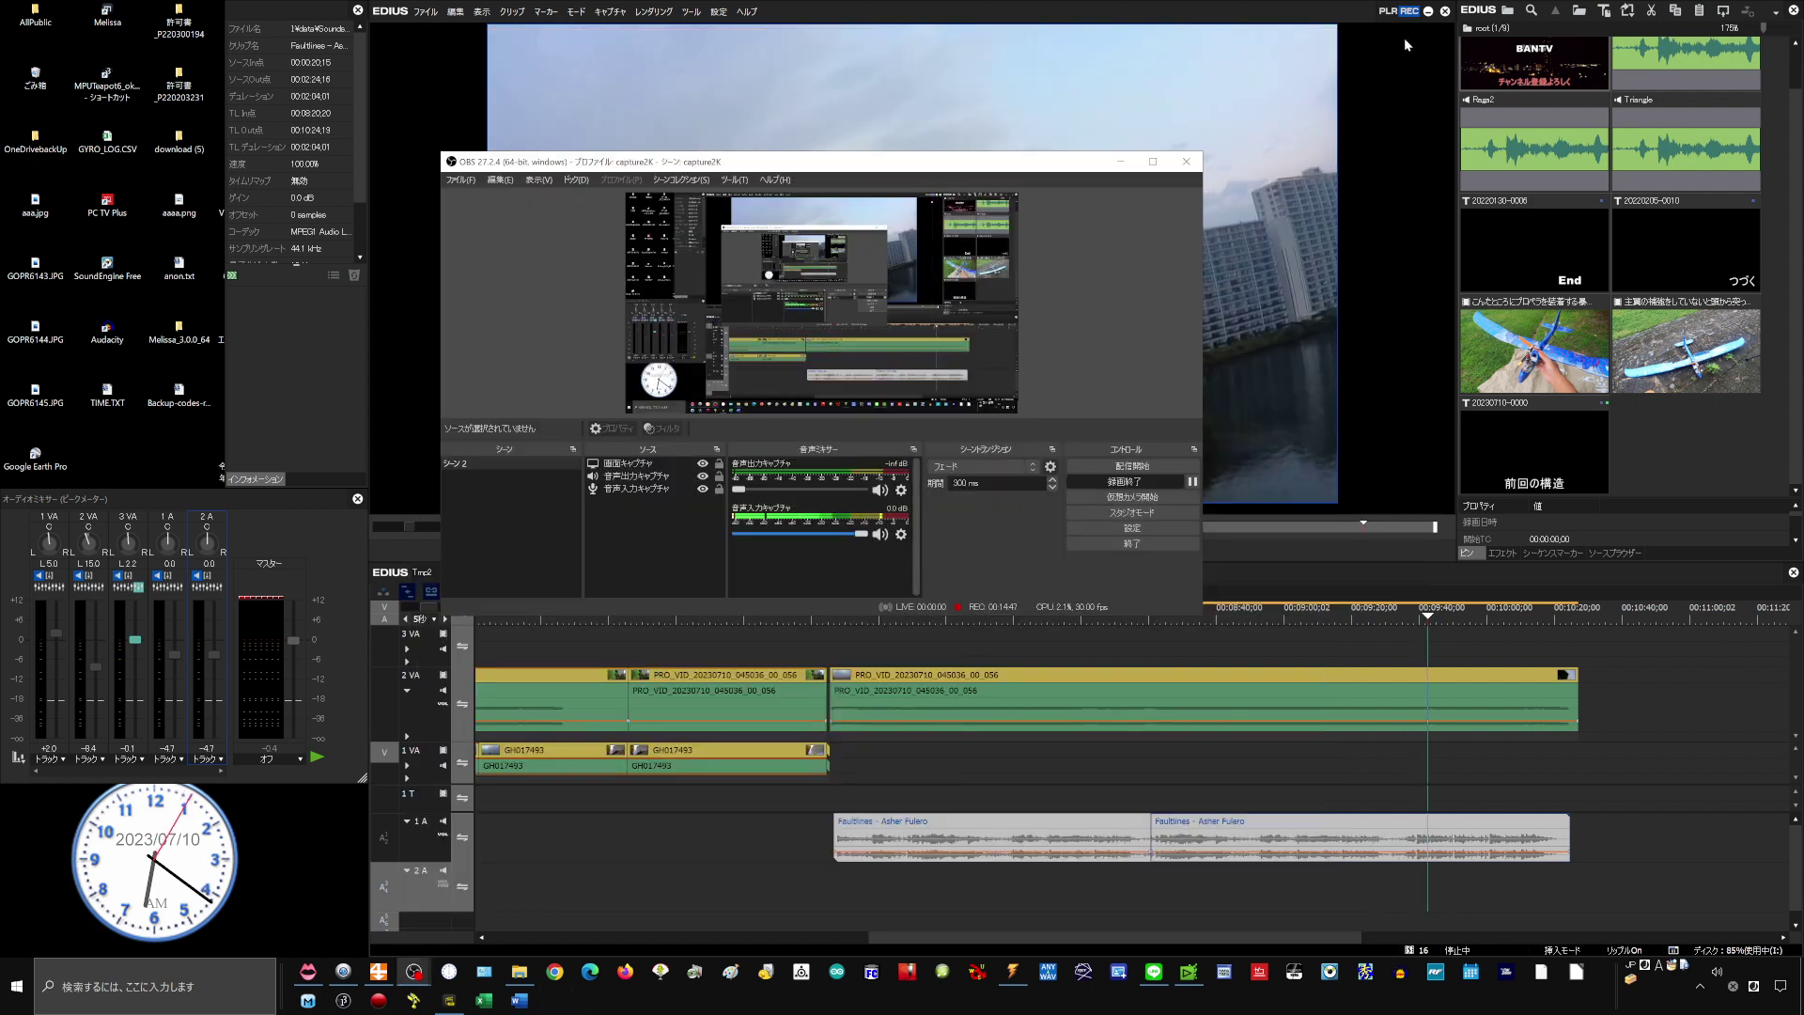